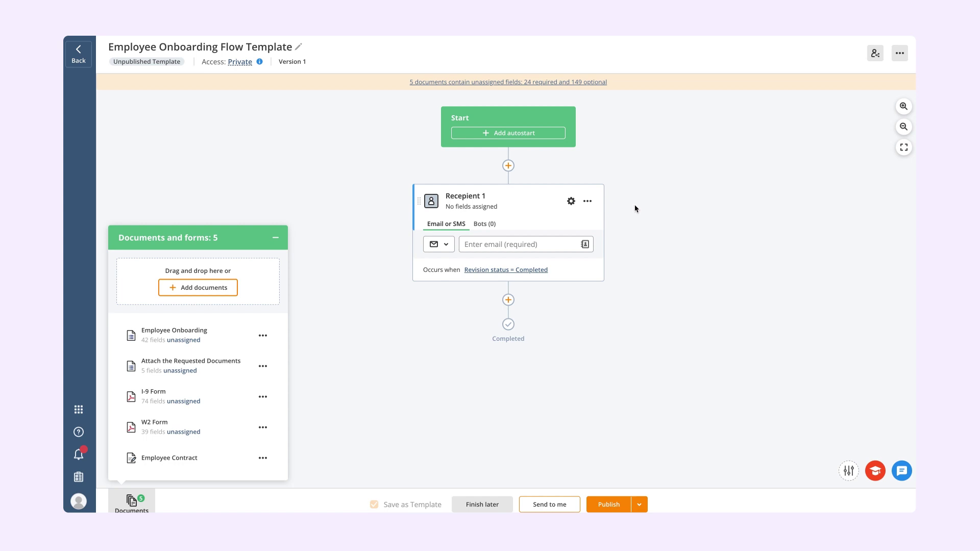
Open the settings of the Recepient 1 step and rename the step Employee
click(570, 202)
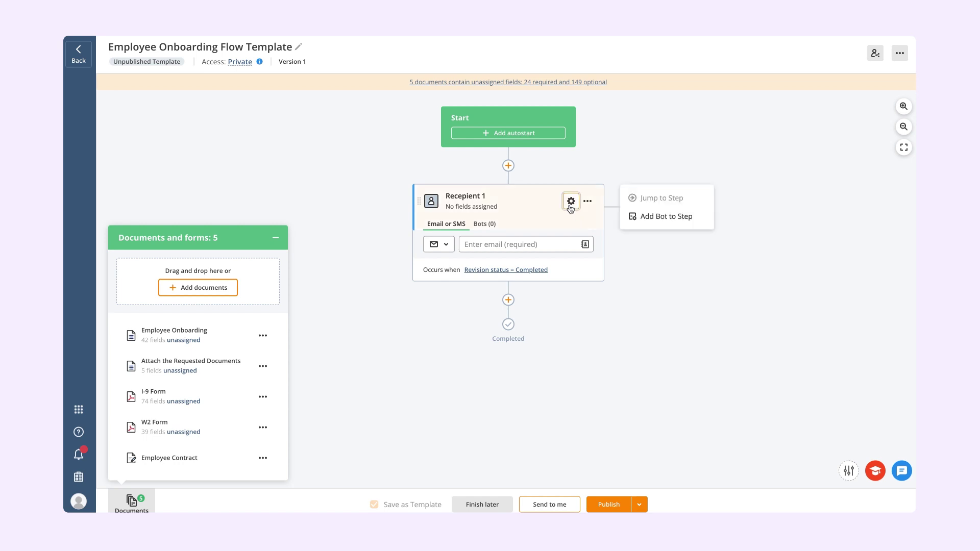
click(570, 204)
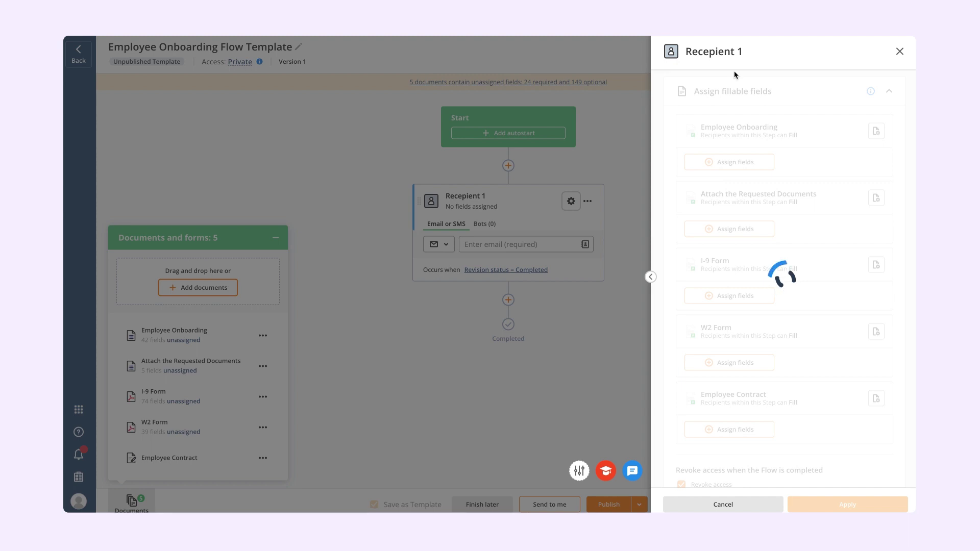
click(743, 51)
text(Employee)
key(Return)
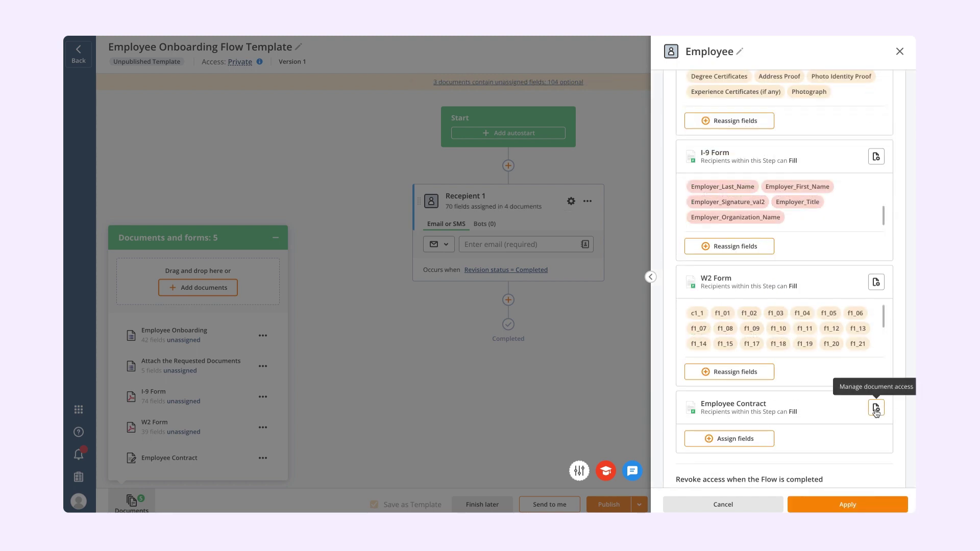
Hide the Employee Contract document from recipients of the Employee step
click(876, 408)
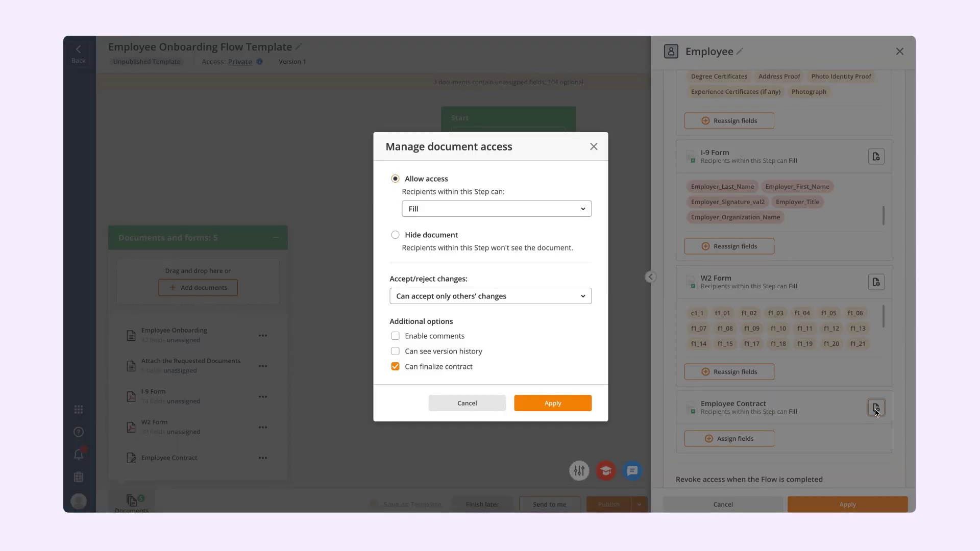
click(432, 238)
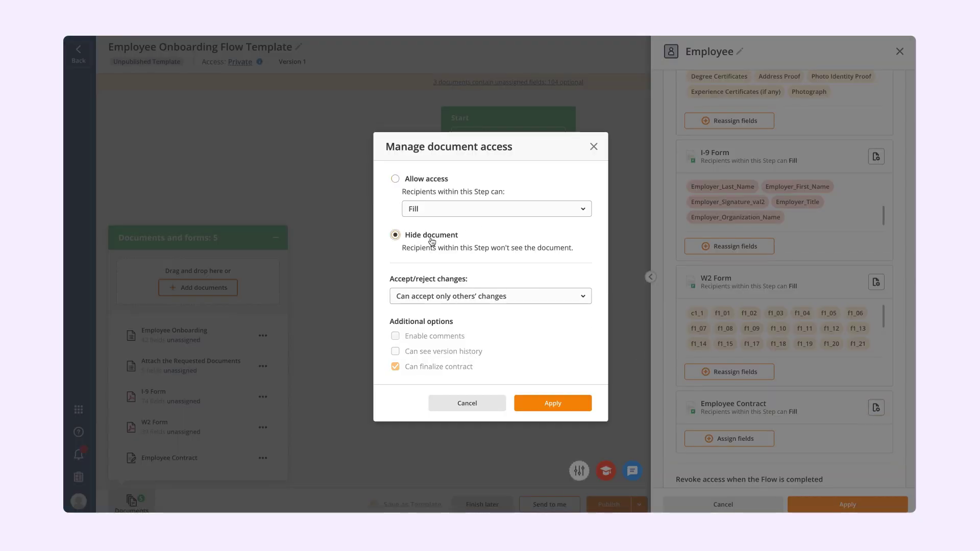
click(553, 403)
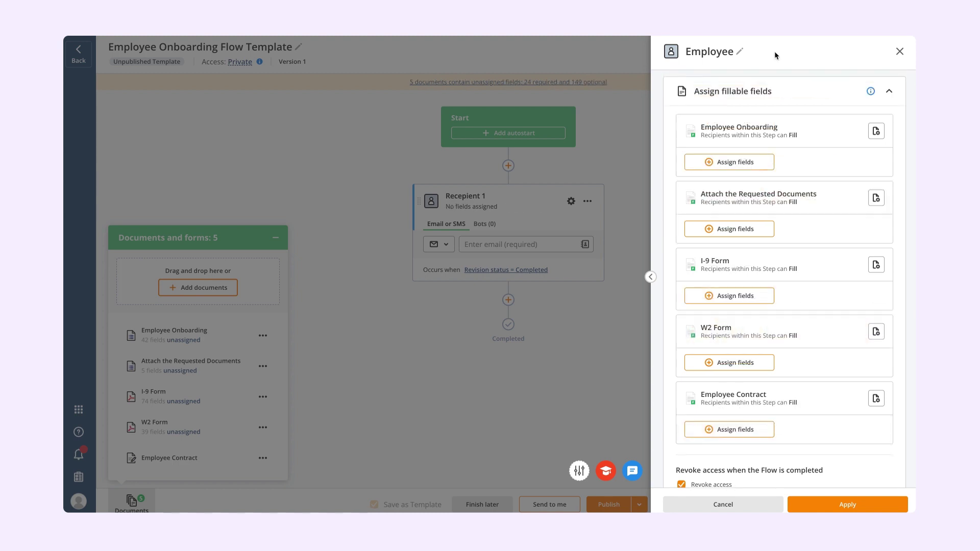
Assign all required fields plus Date Of Joining from the Employee Onboarding document to the Employee step
click(764, 162)
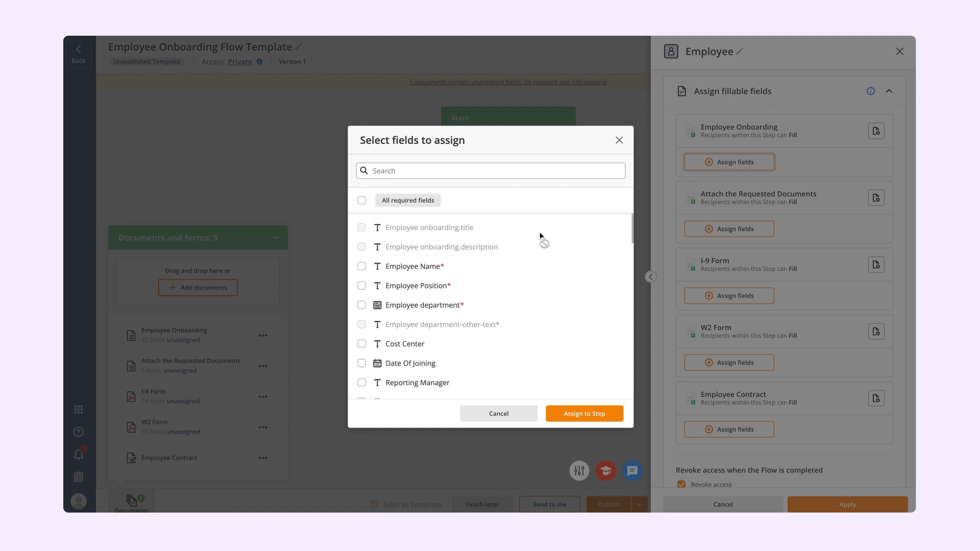
click(426, 203)
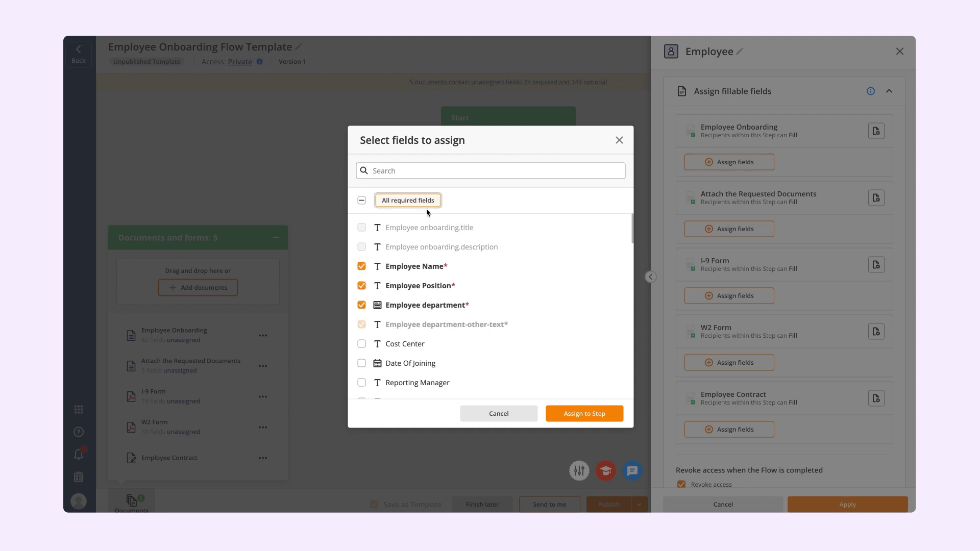
scroll(439, 244, down, 2)
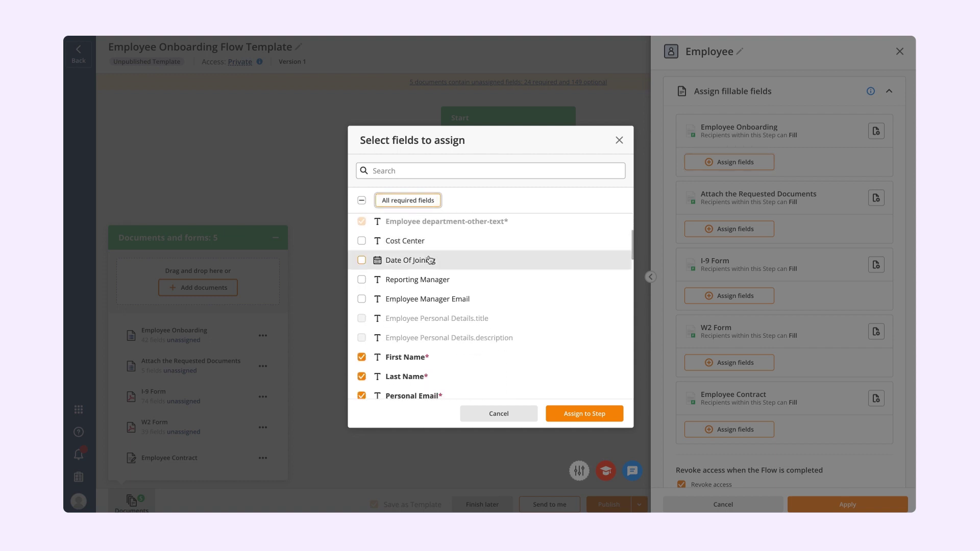
click(429, 260)
scroll(432, 257, down, 1)
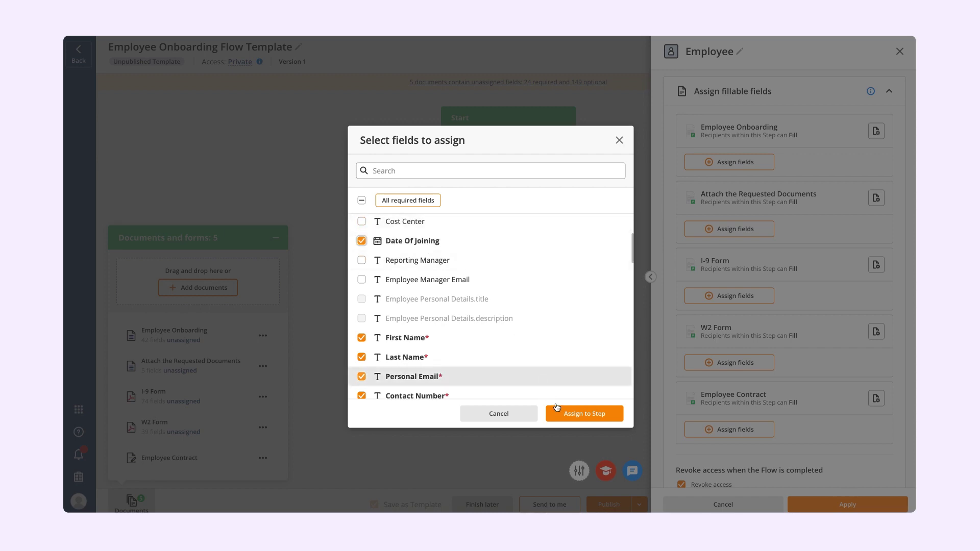
click(567, 418)
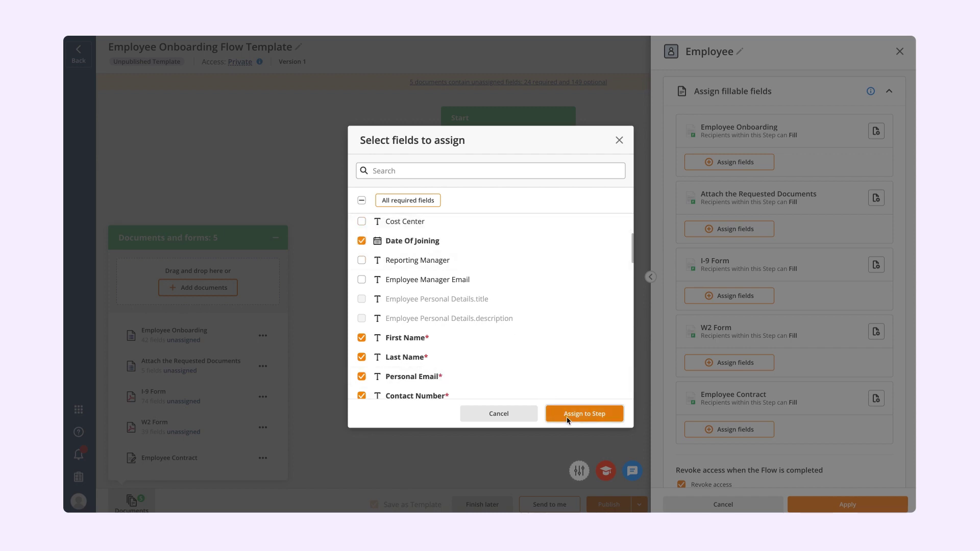
Check the default recipient options and set the Employee step's execution condition to When the Flow, Revision status, Completed
scroll(802, 417, down, 1)
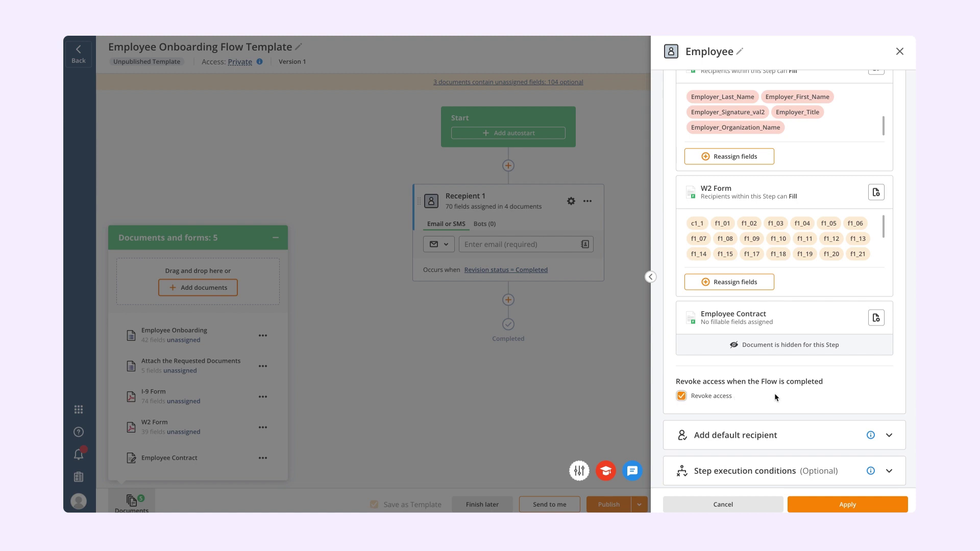
click(772, 433)
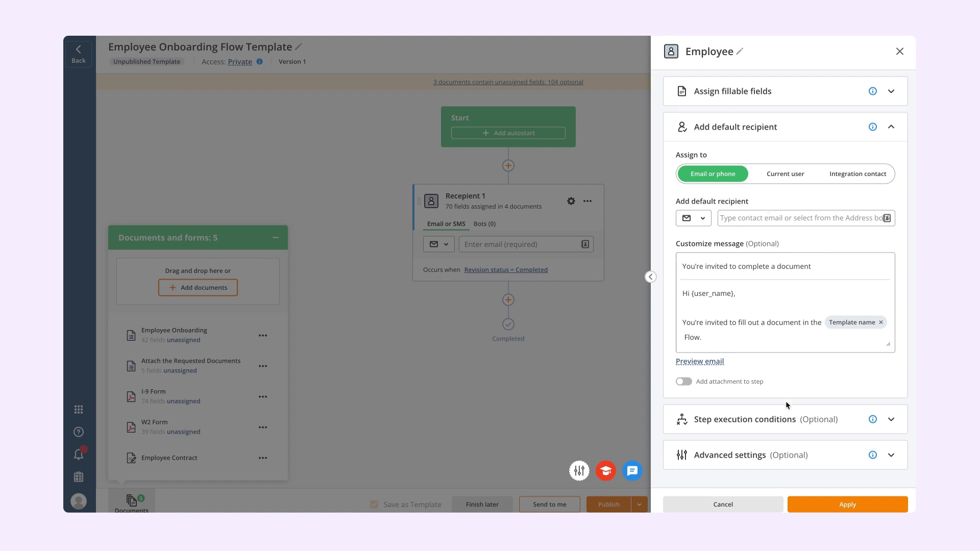
click(780, 419)
click(765, 216)
scroll(755, 332, down, 2)
click(756, 341)
click(757, 238)
click(756, 292)
click(748, 256)
click(741, 301)
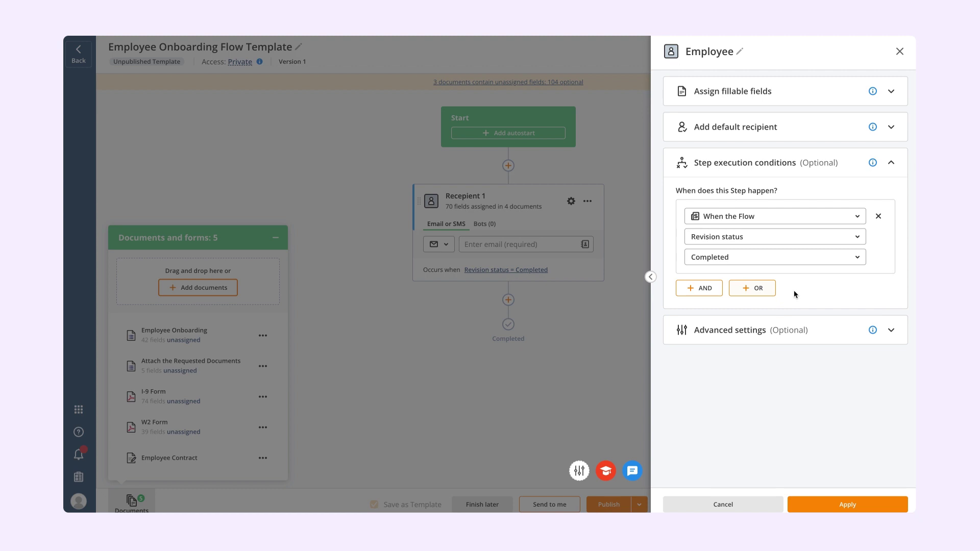
Check the Employee step's advanced settings, leave them off, and apply the step configuration
click(790, 328)
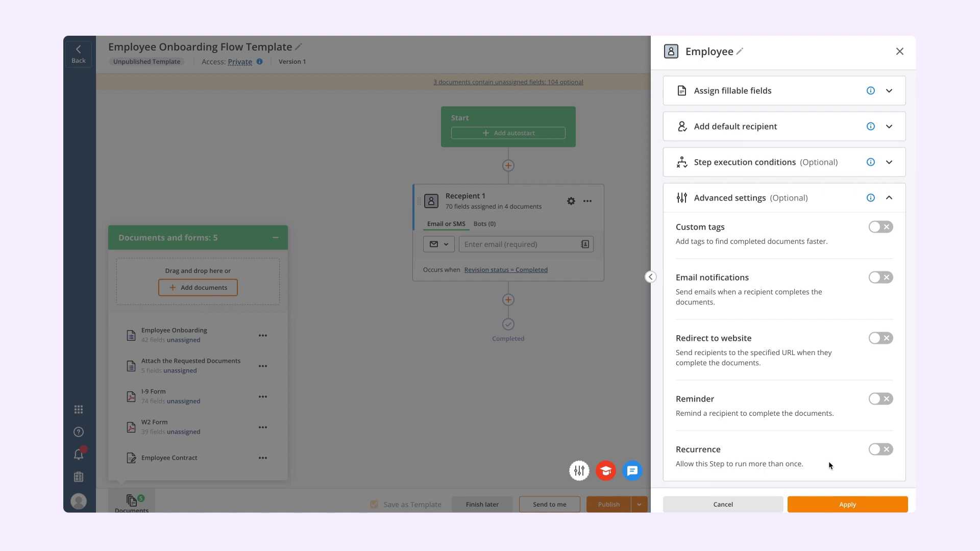
click(832, 501)
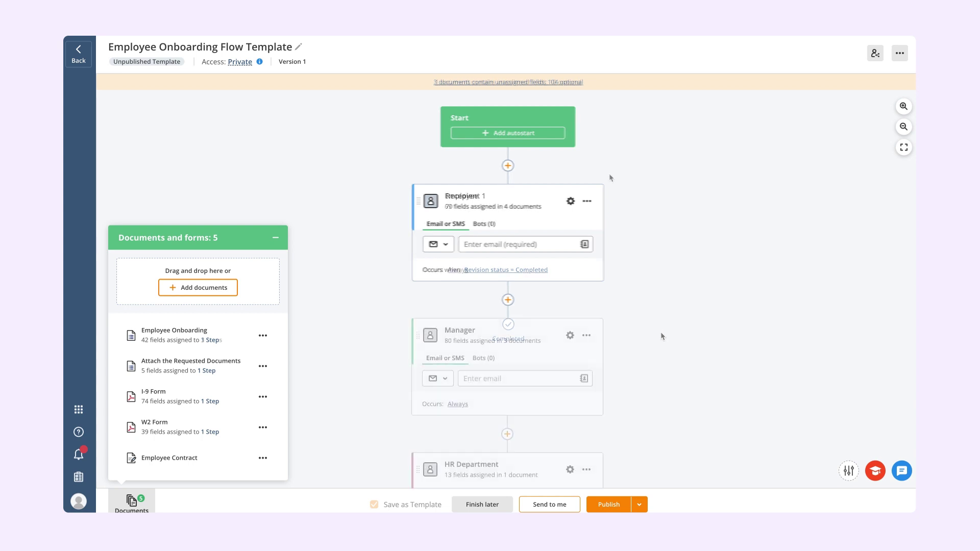
scroll(653, 210, down, 4)
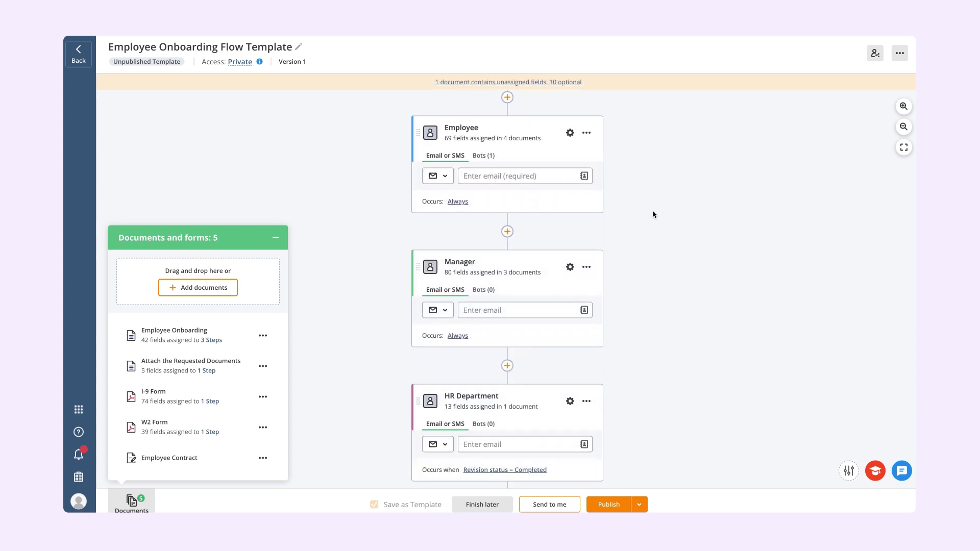
scroll(652, 209, down, 3)
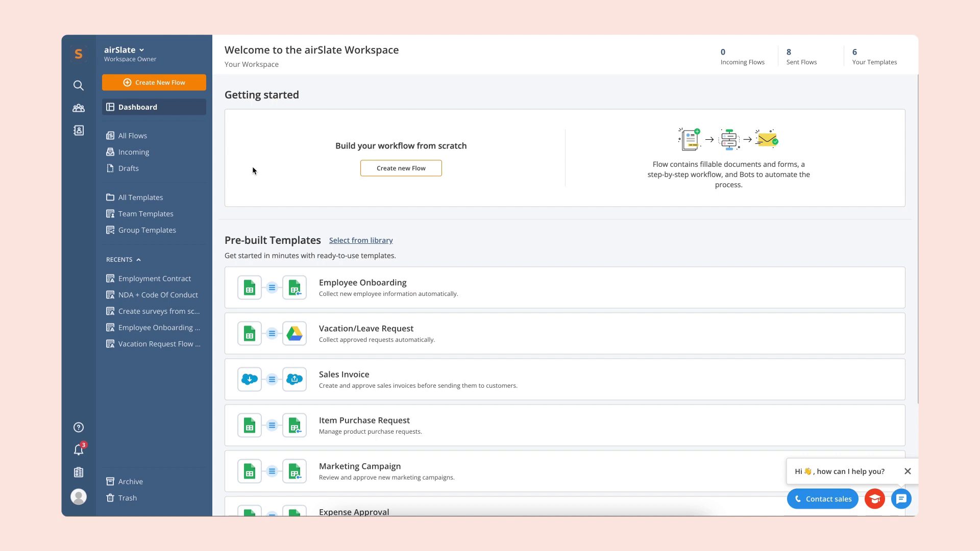
Browse the pre-built template library to the Contract management category and open the Contract Management Flow details
click(375, 245)
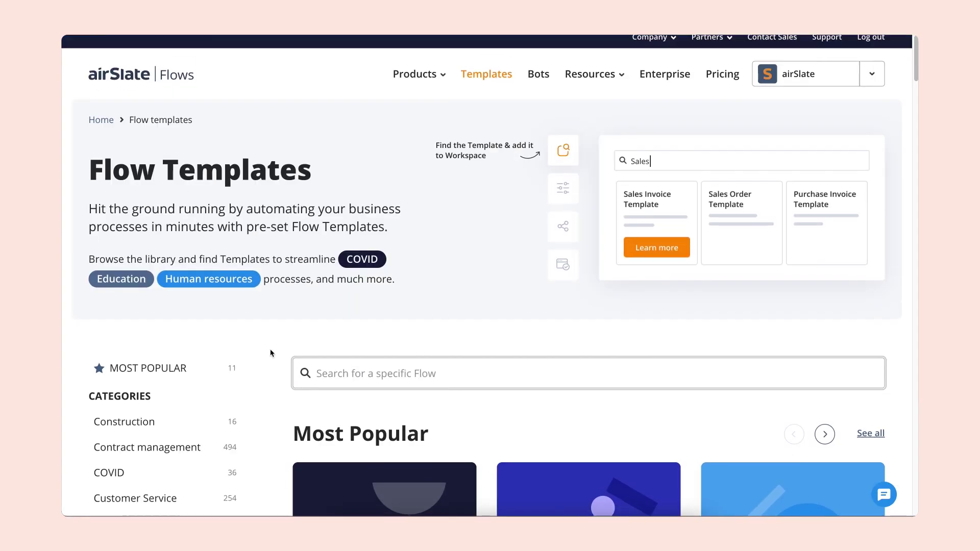
scroll(270, 351, down, 5)
scroll(271, 353, down, 7)
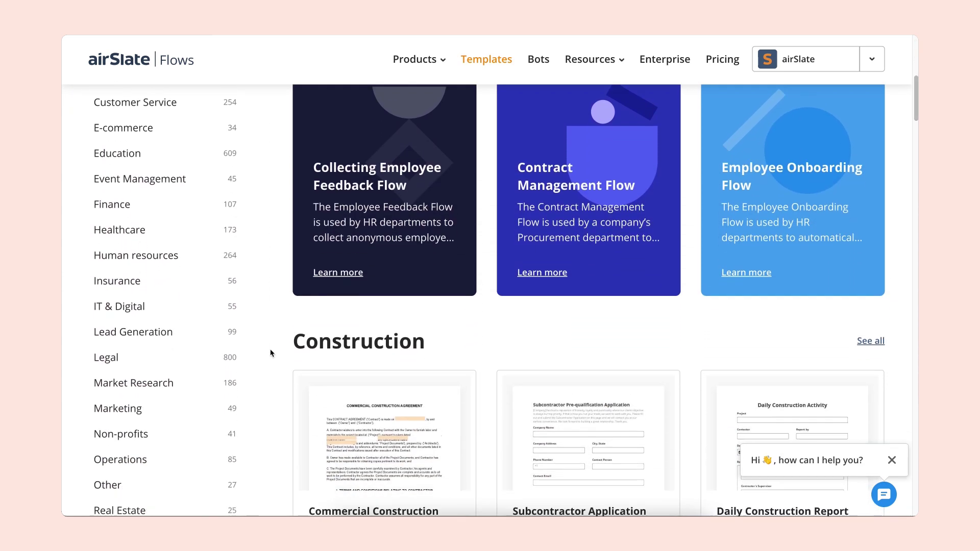
scroll(270, 354, down, 6)
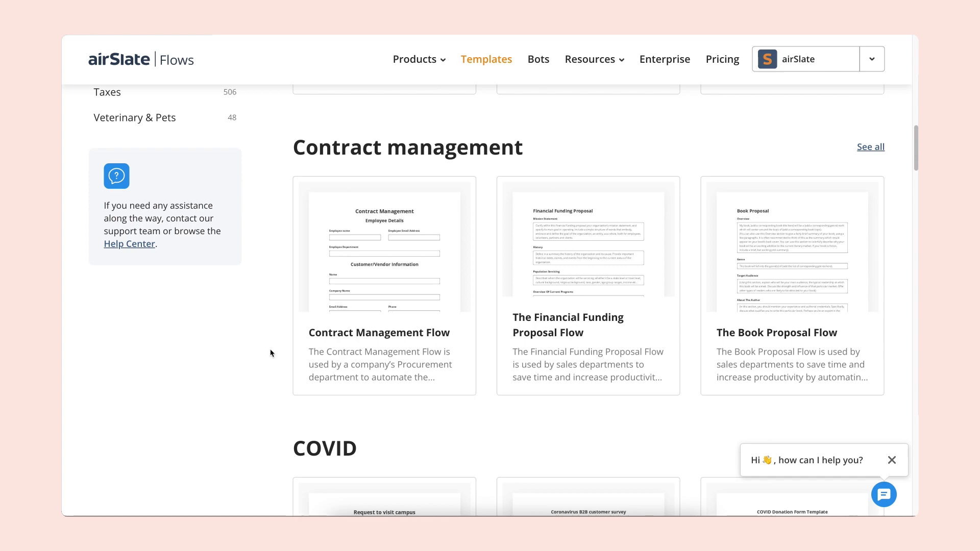
mouse_move(338, 343)
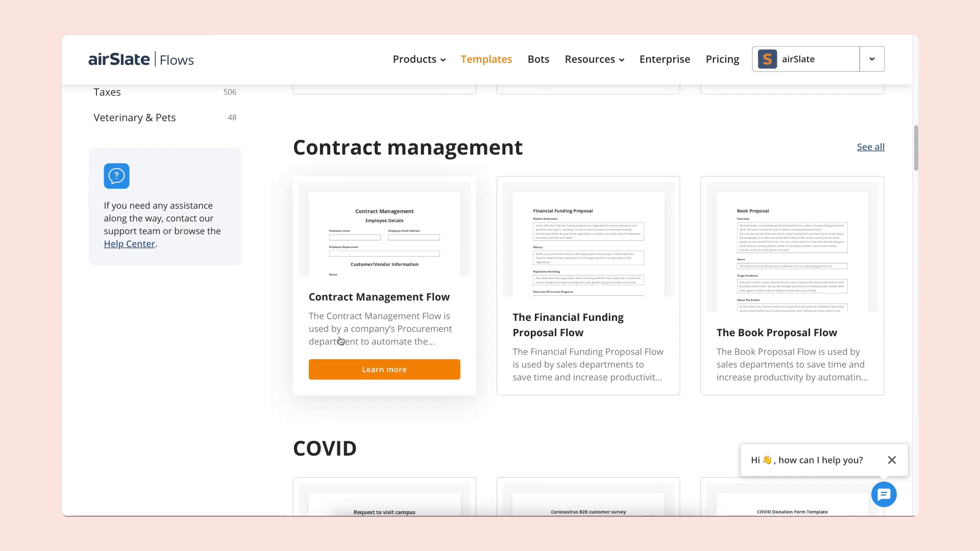
click(345, 373)
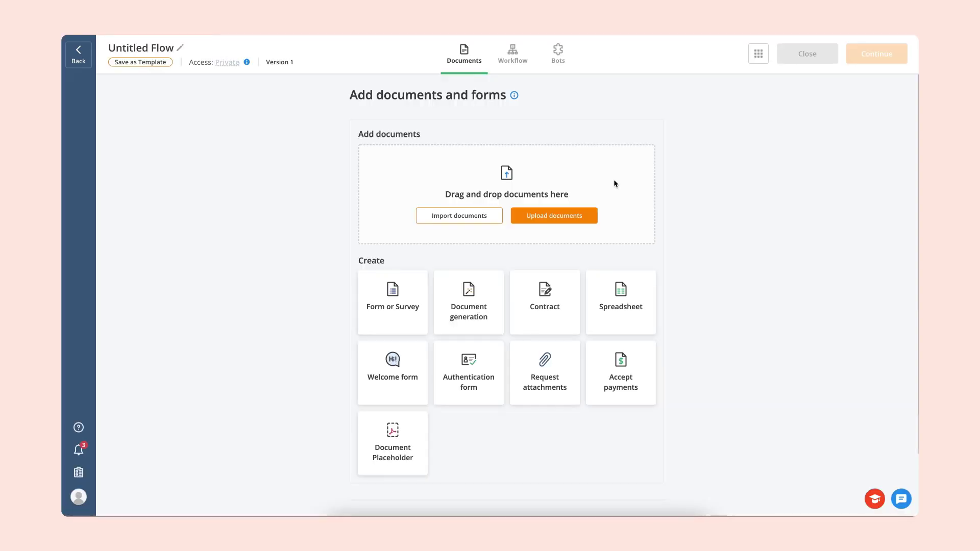
Upload the Employment Contract document to the new flow
click(581, 220)
double_click(454, 218)
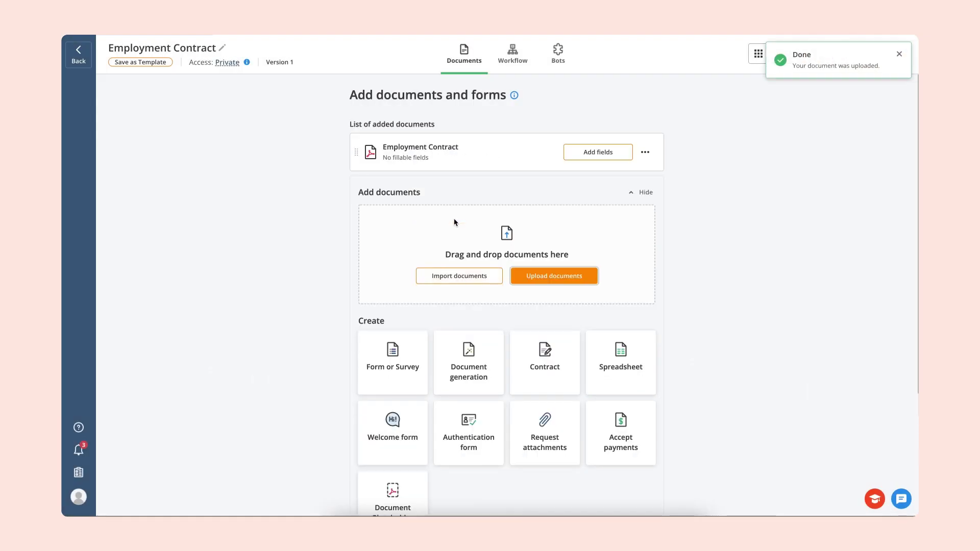
Add a text field under Email in the Employment Contract and narrow it to fit the Email box
click(572, 153)
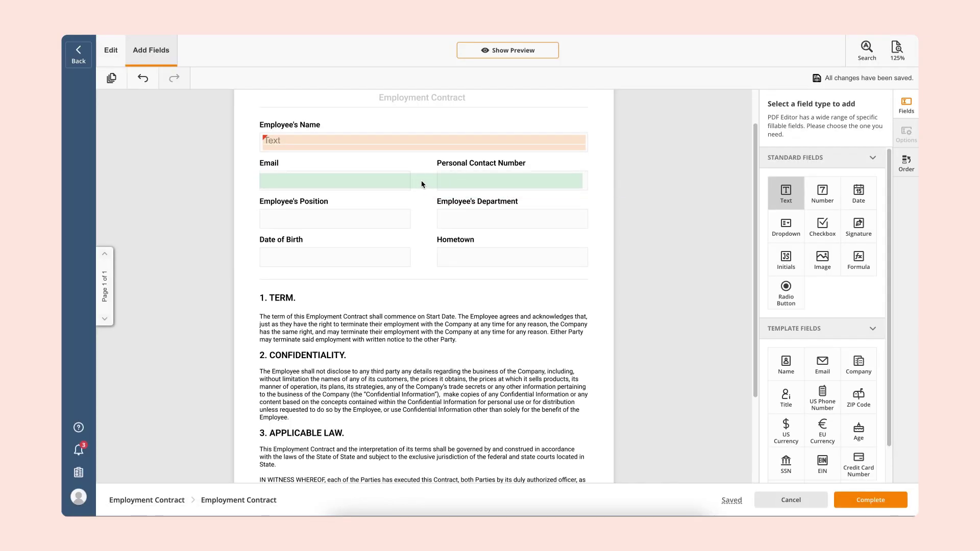
click(423, 181)
drag(586, 180, 407, 179)
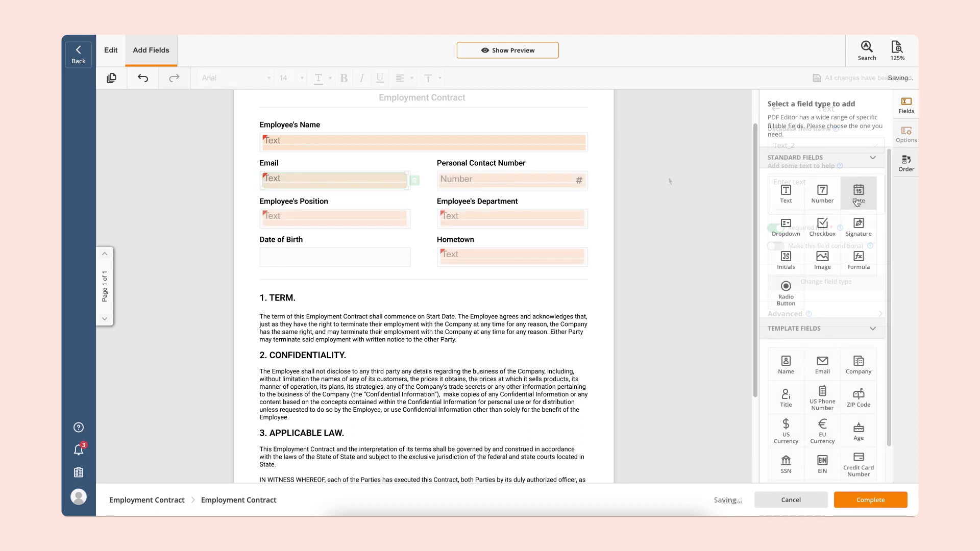
Add a date field under Date of Birth and widen it to fill the box
click(858, 193)
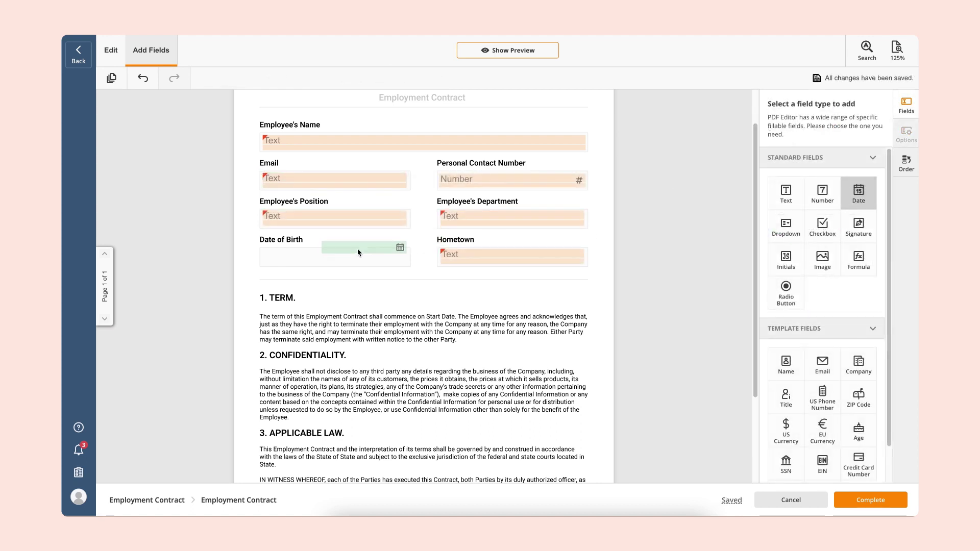
click(307, 258)
drag(347, 257, 407, 258)
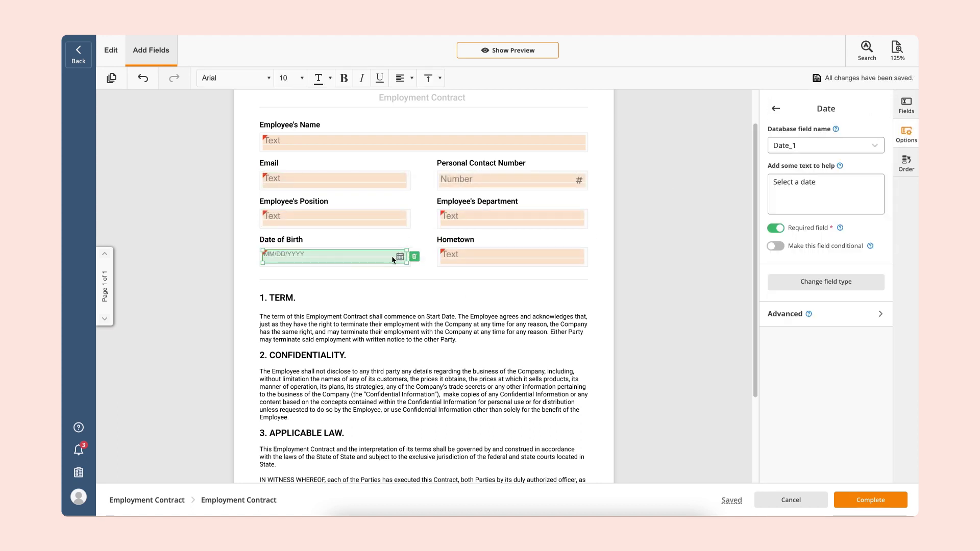
click(460, 296)
Add a signature field beside the Employee's Signature label at the end of the contract
scroll(460, 295, down, 3)
click(859, 227)
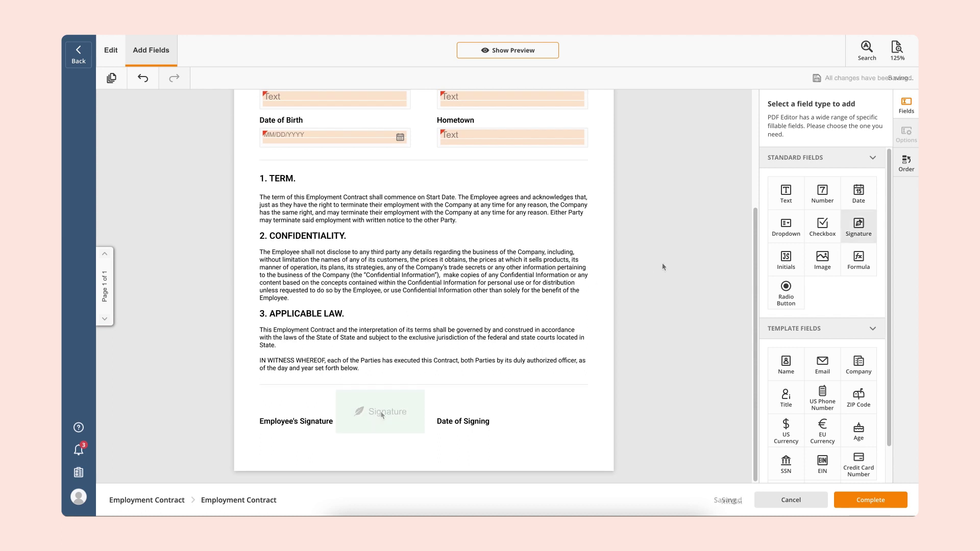
click(380, 412)
Add a date field for Date of Signing and resize it to sit just after the label
click(858, 193)
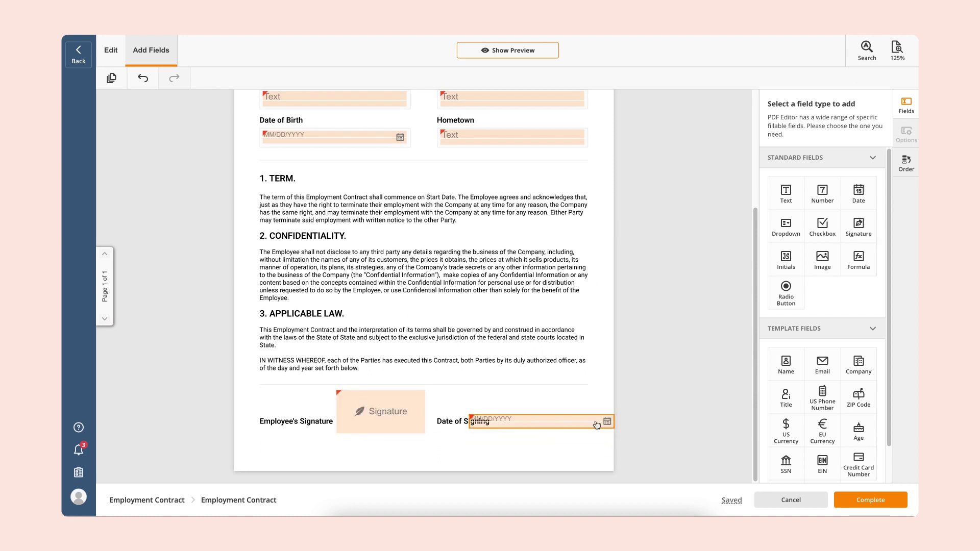
click(469, 421)
drag(467, 430, 501, 428)
drag(614, 415, 562, 425)
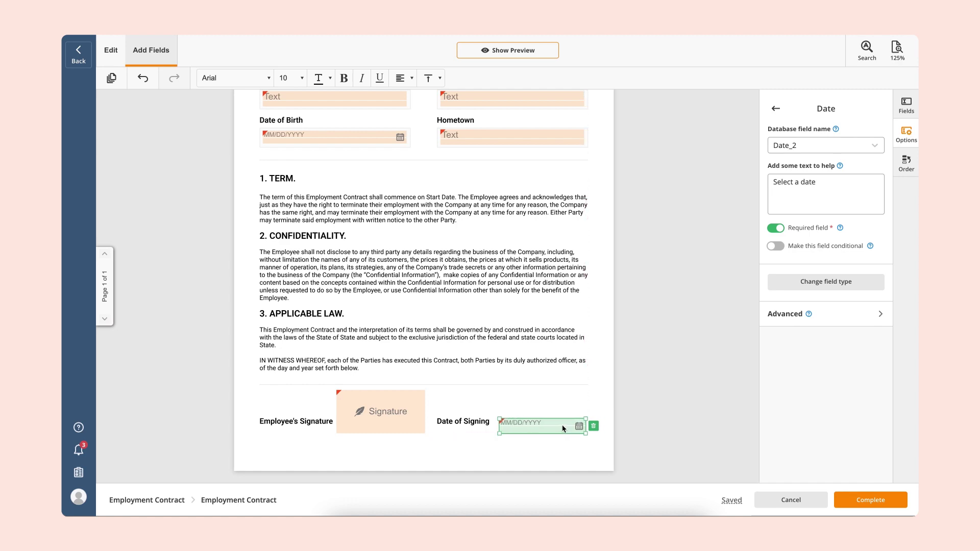
click(627, 422)
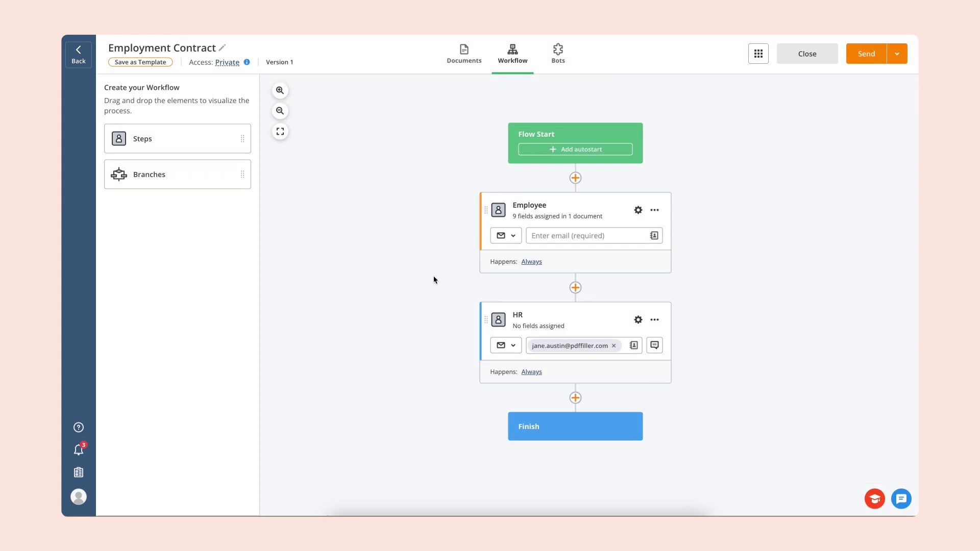
Add a branch to the workflow between the Employee and HR steps
drag(208, 175, 611, 295)
drag(612, 295, 612, 296)
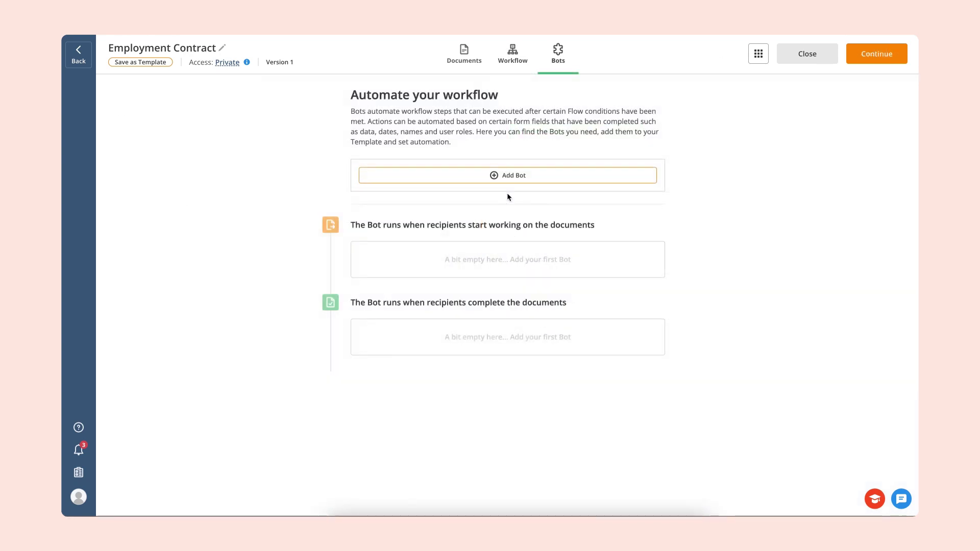
Add the Email on Documents Completion bot and set it to also email anyone who will complete the document
click(508, 179)
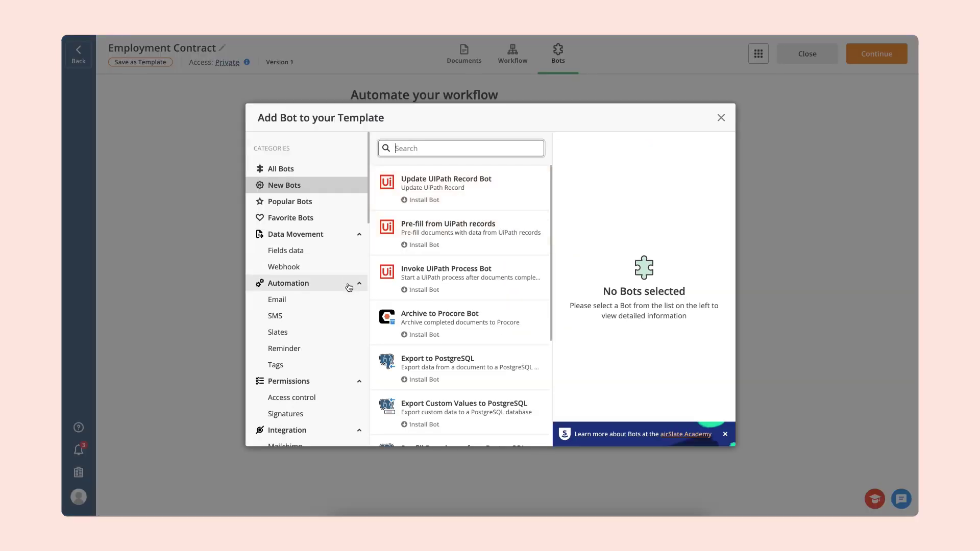
click(345, 305)
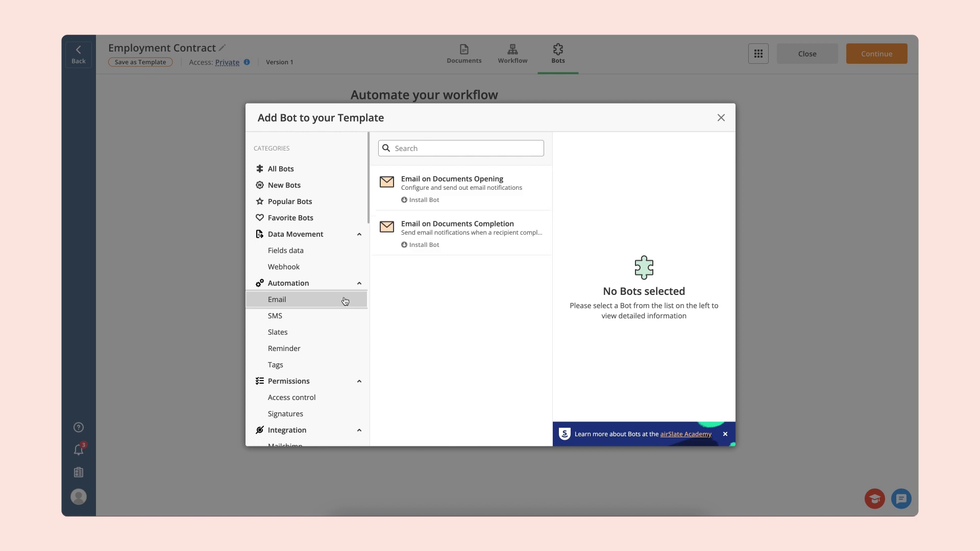
click(426, 226)
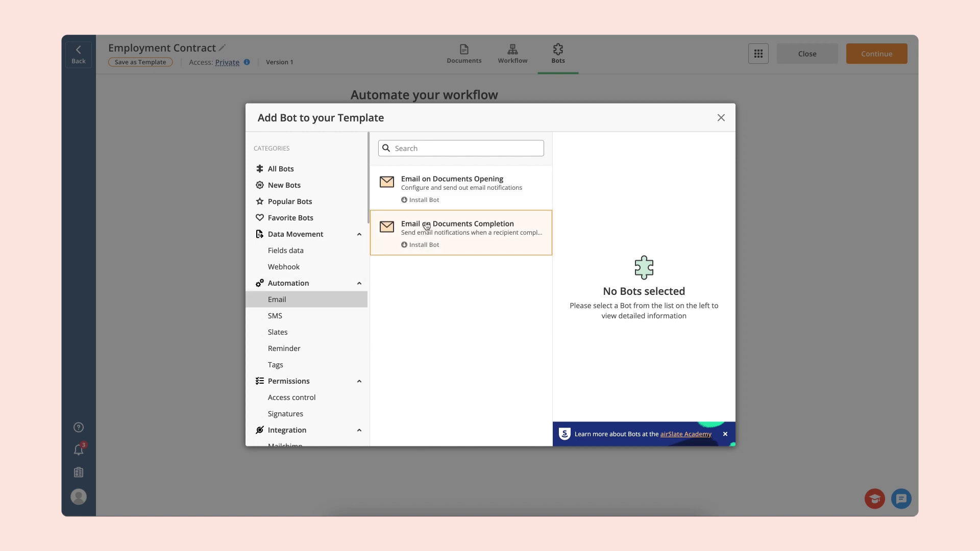
click(612, 197)
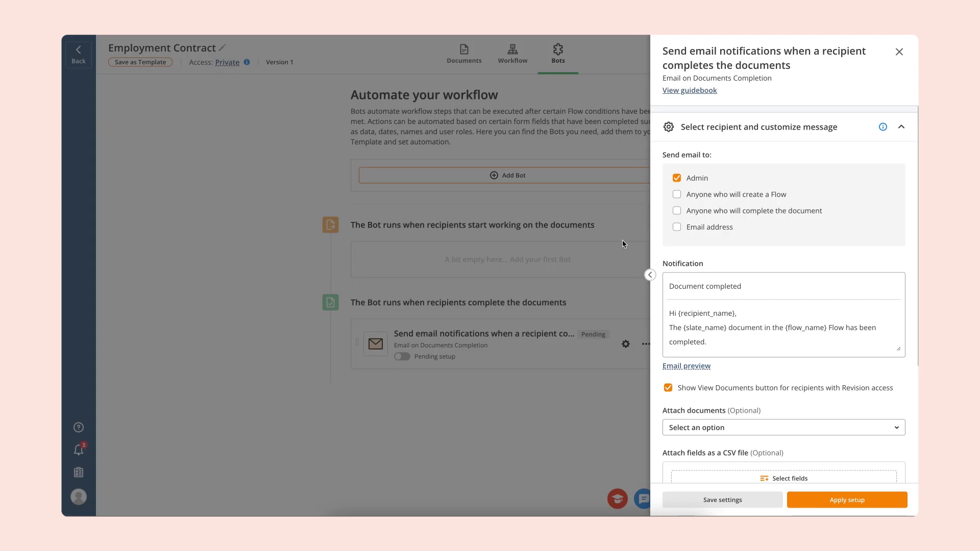
click(677, 211)
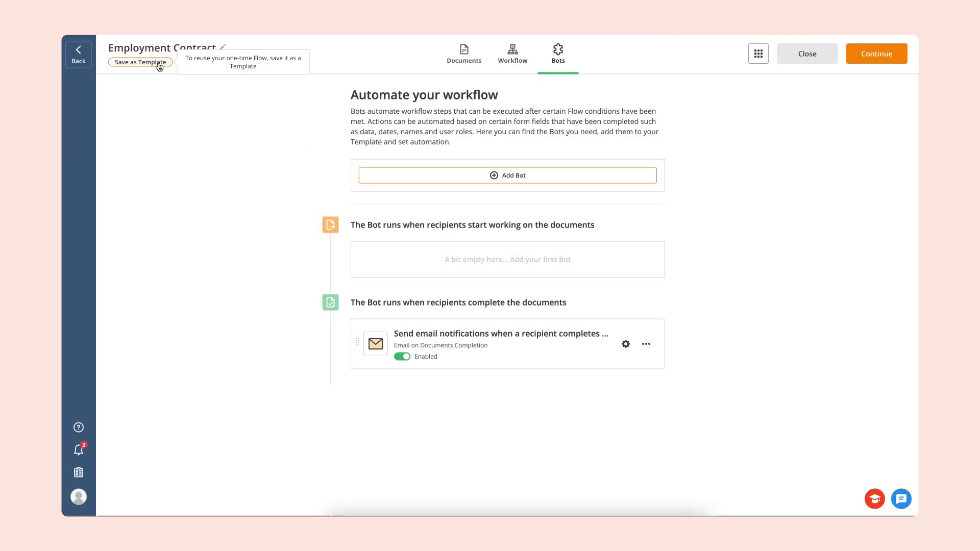
Save the one-time Employment Contract flow as a reusable template
click(159, 67)
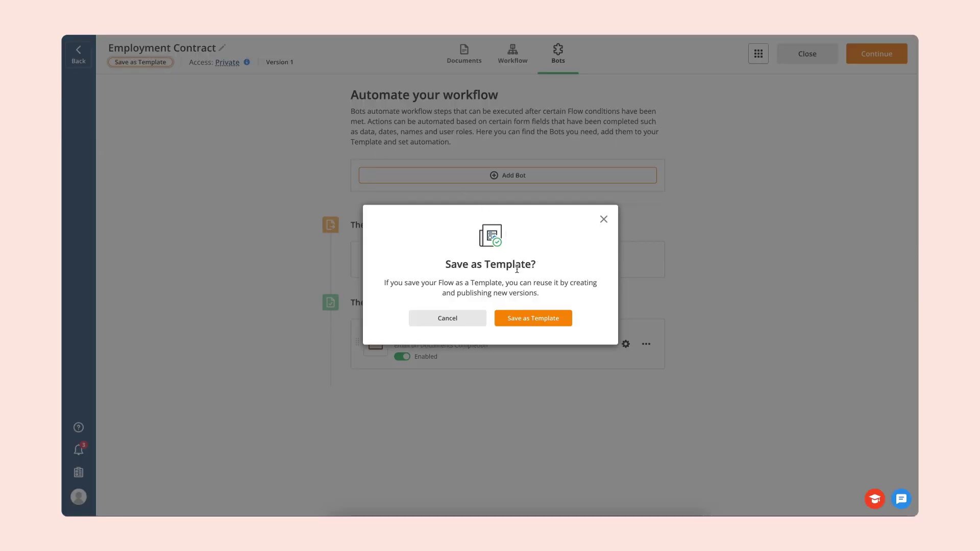
click(519, 319)
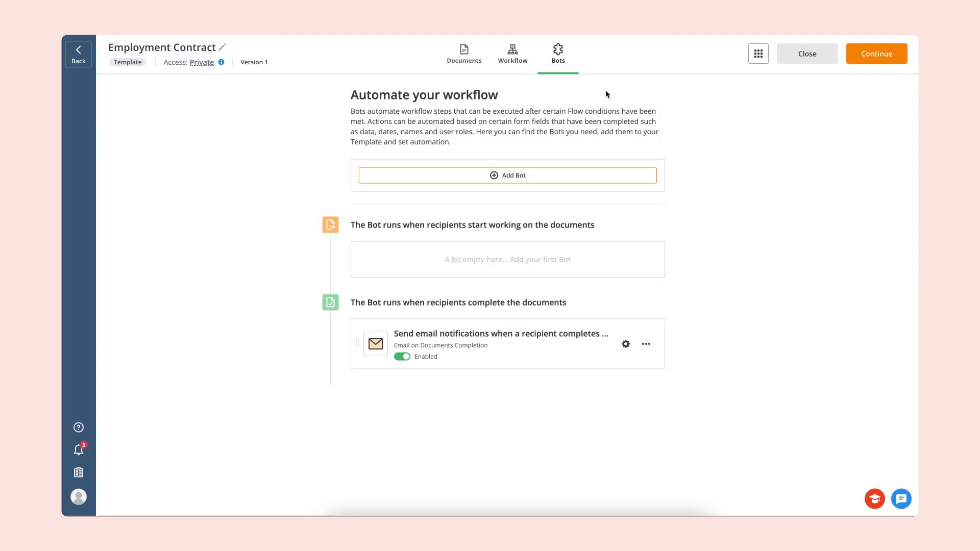
Enable the shareable link for the workflow's Employee step and copy the link
click(524, 63)
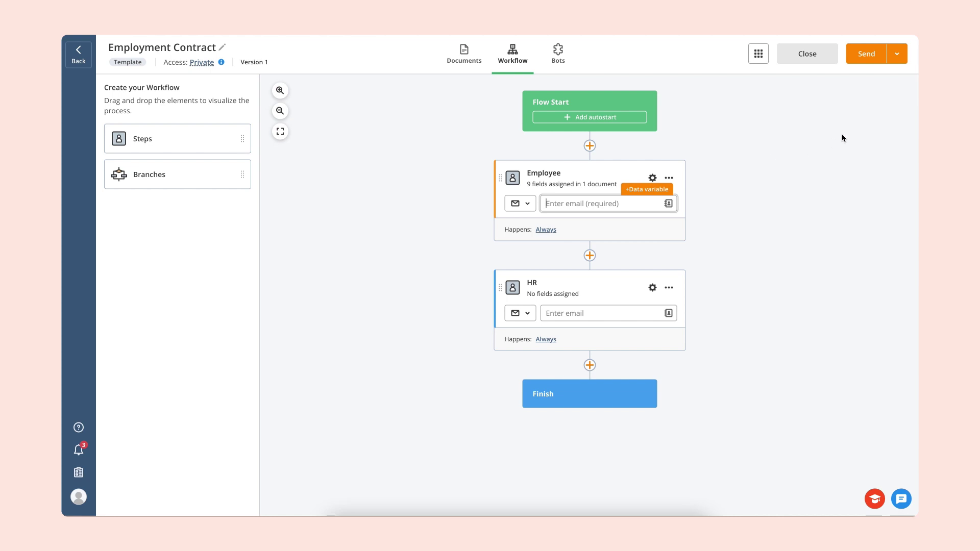
click(897, 55)
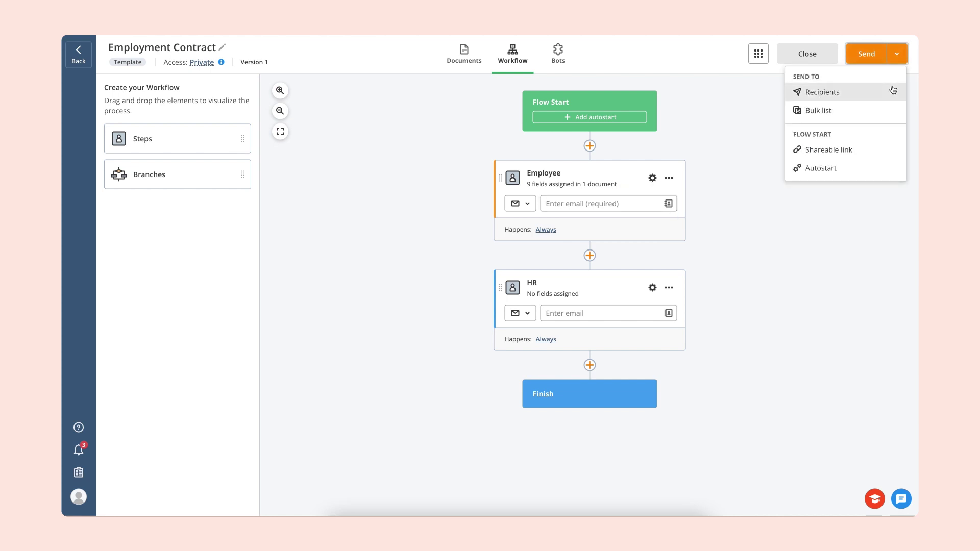
click(877, 156)
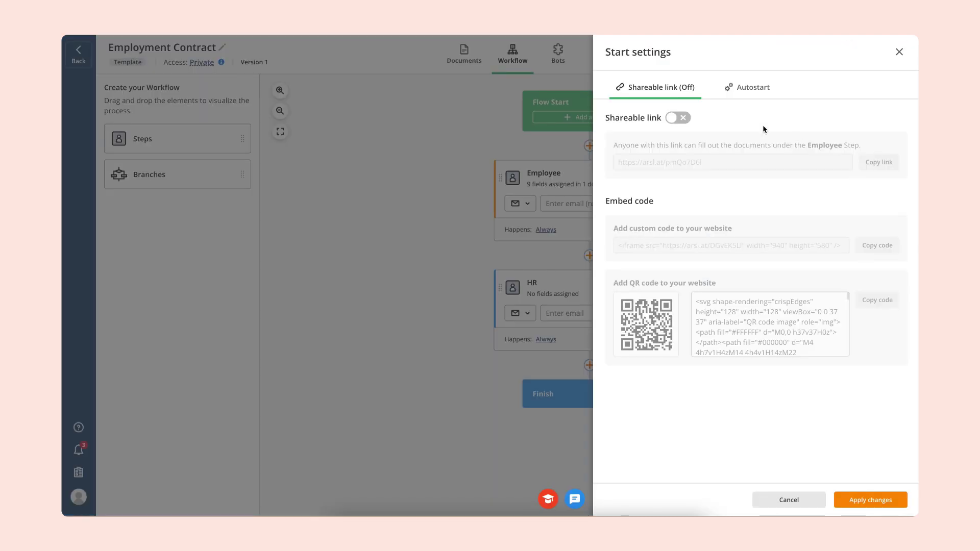
click(685, 122)
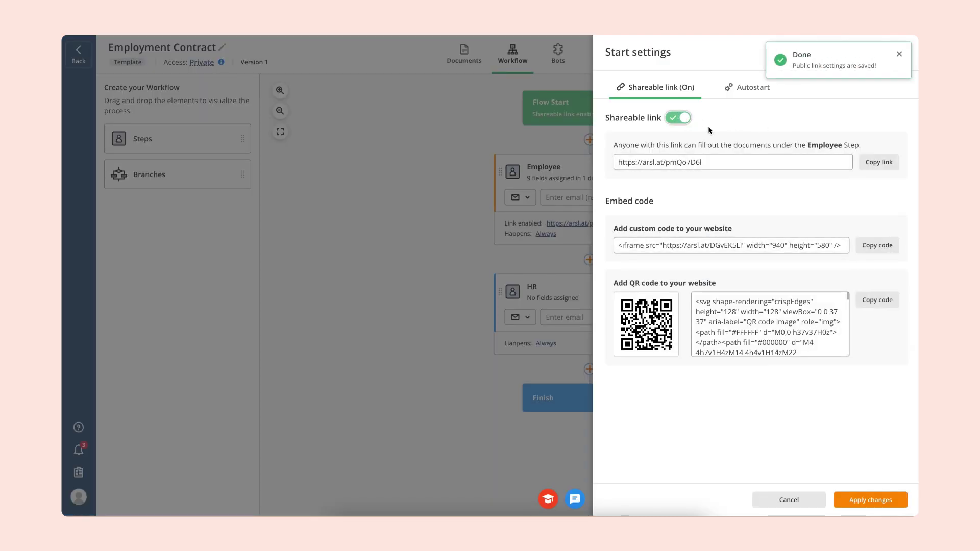
click(874, 171)
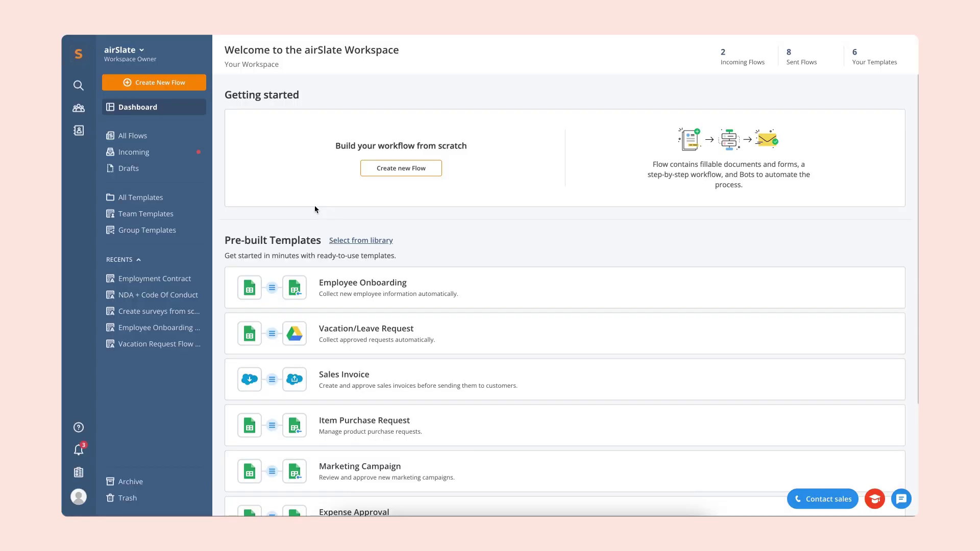
Open today's Employment Contract flow's bots log and inspect the Revision 1 event log of the Lock the slate Flow Diagram Bot
click(166, 142)
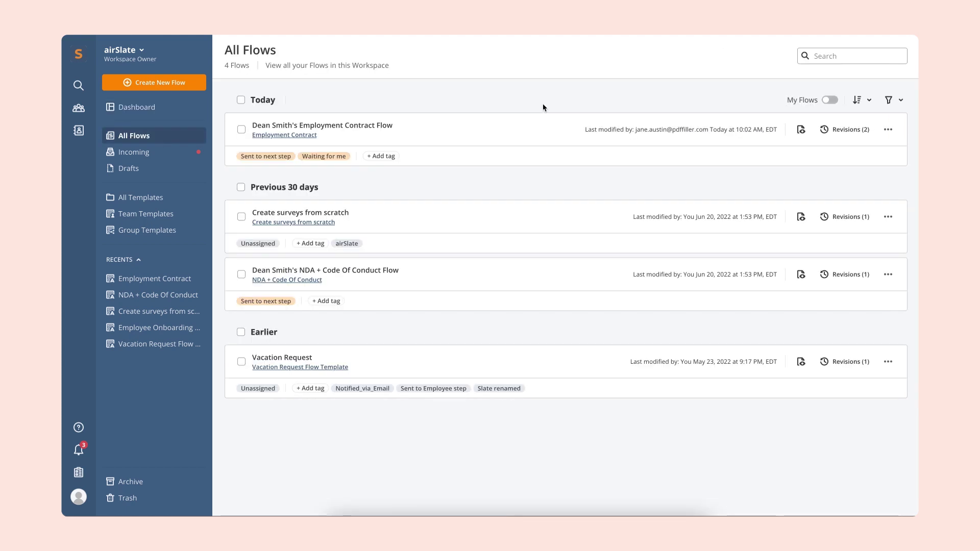
click(887, 134)
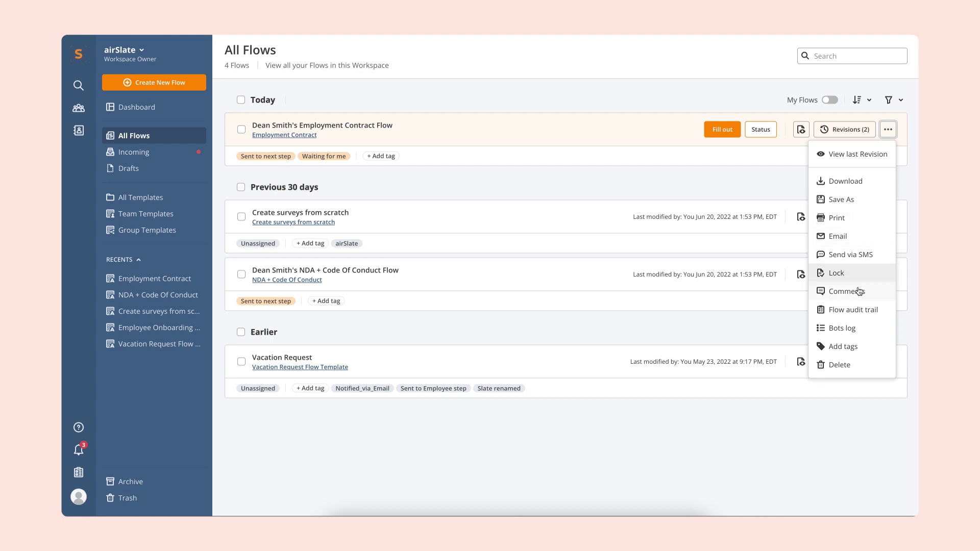
click(849, 331)
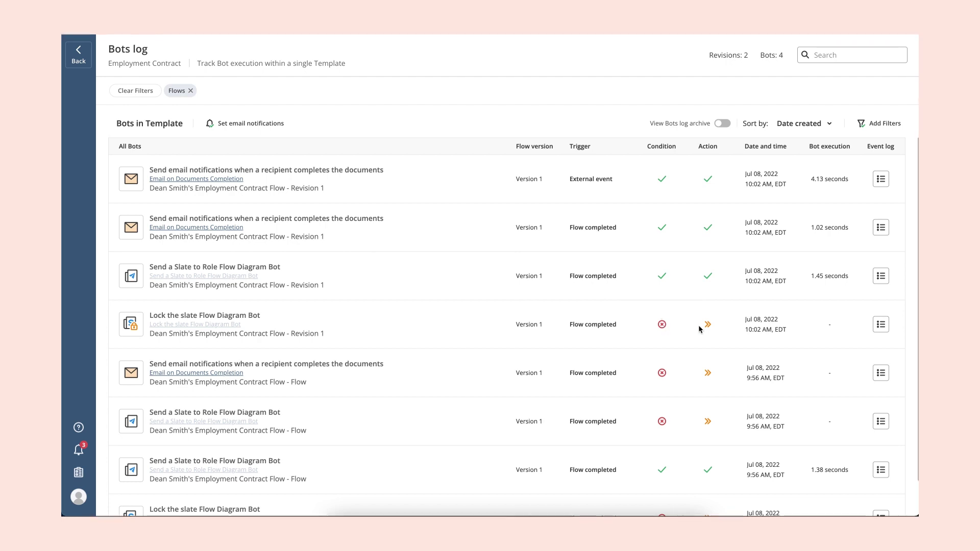
click(883, 325)
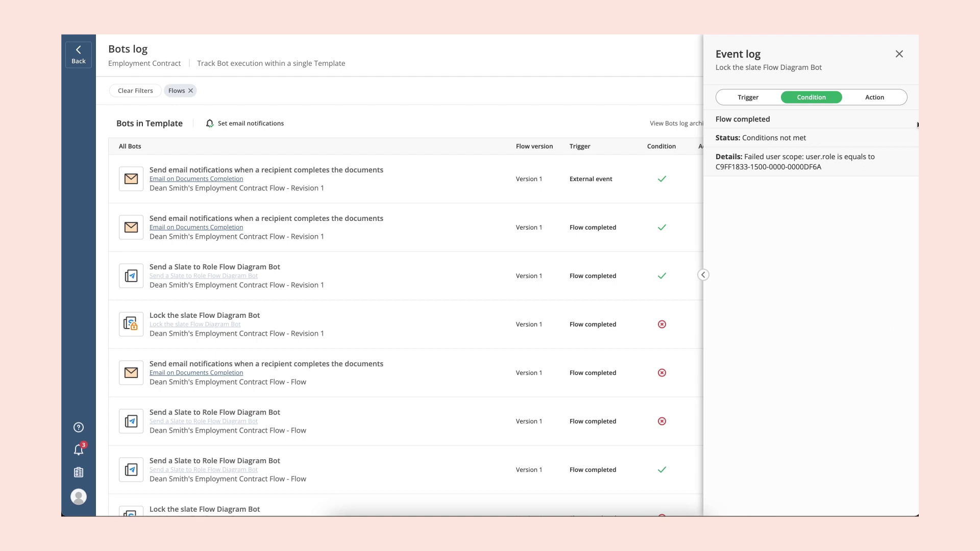
click(900, 55)
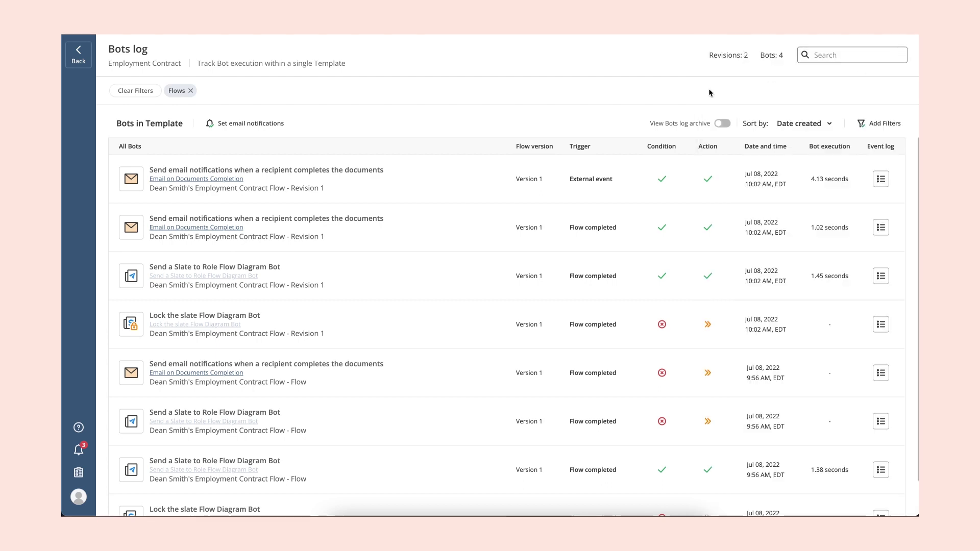